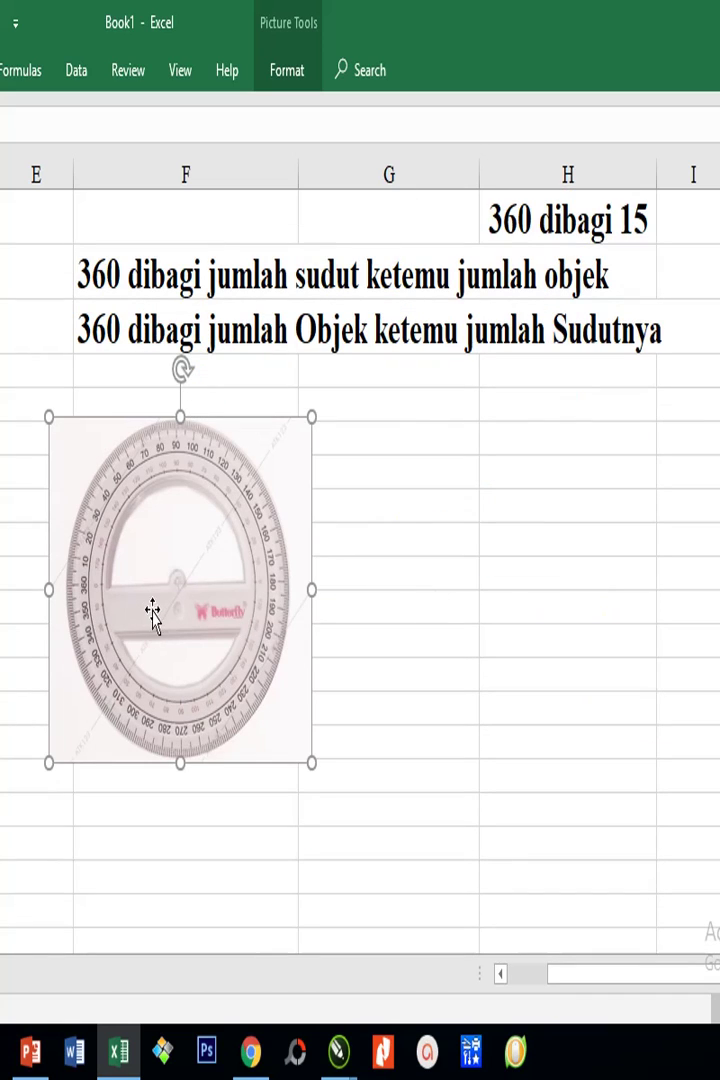
scroll(287, 513, "up", 1)
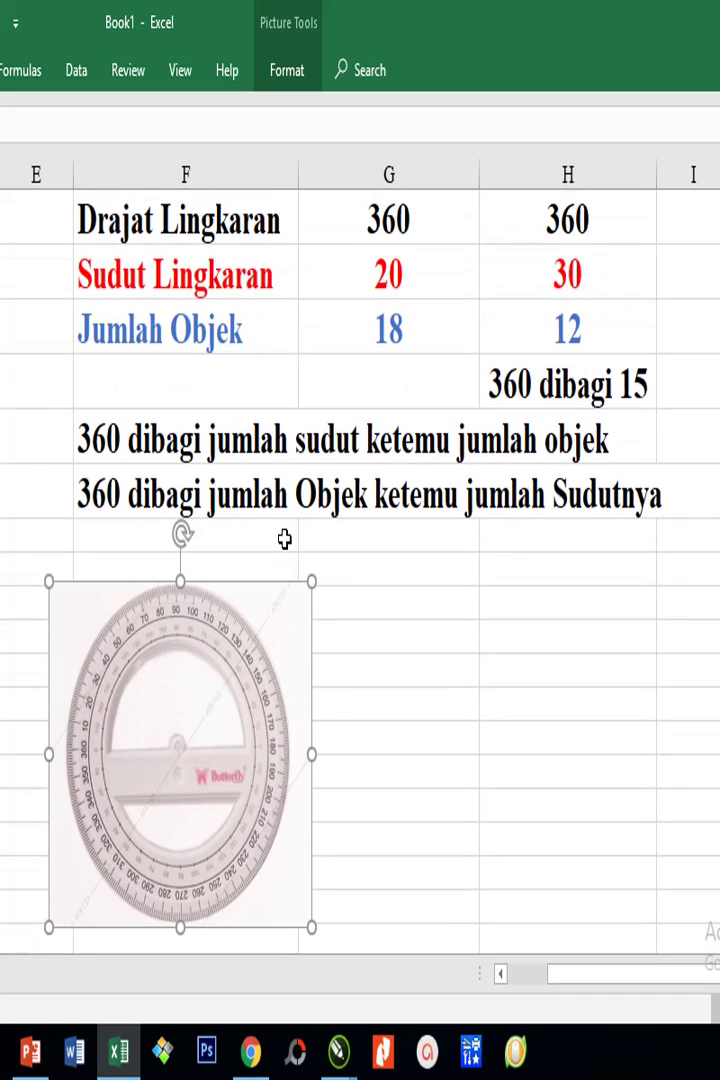
scroll(285, 539, "up", 1)
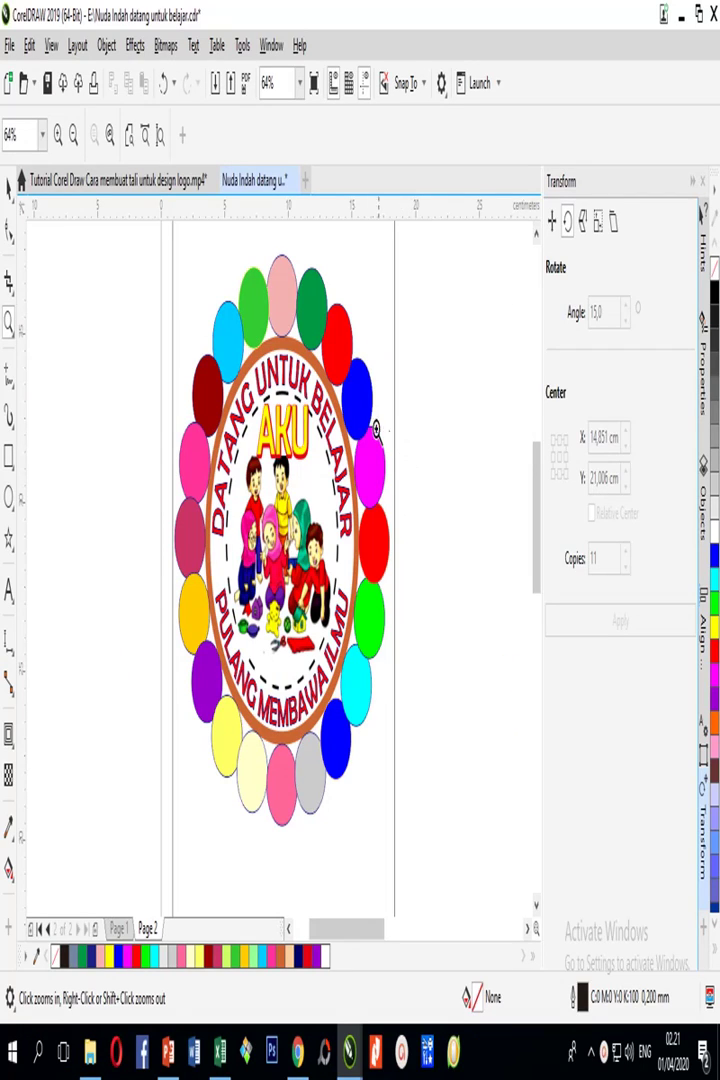
Step: Copy the pink ellipse from the logo's ring and place the copy just outside the page edge, at about X 31.4, Y 35.4 cm
left_click(8, 188)
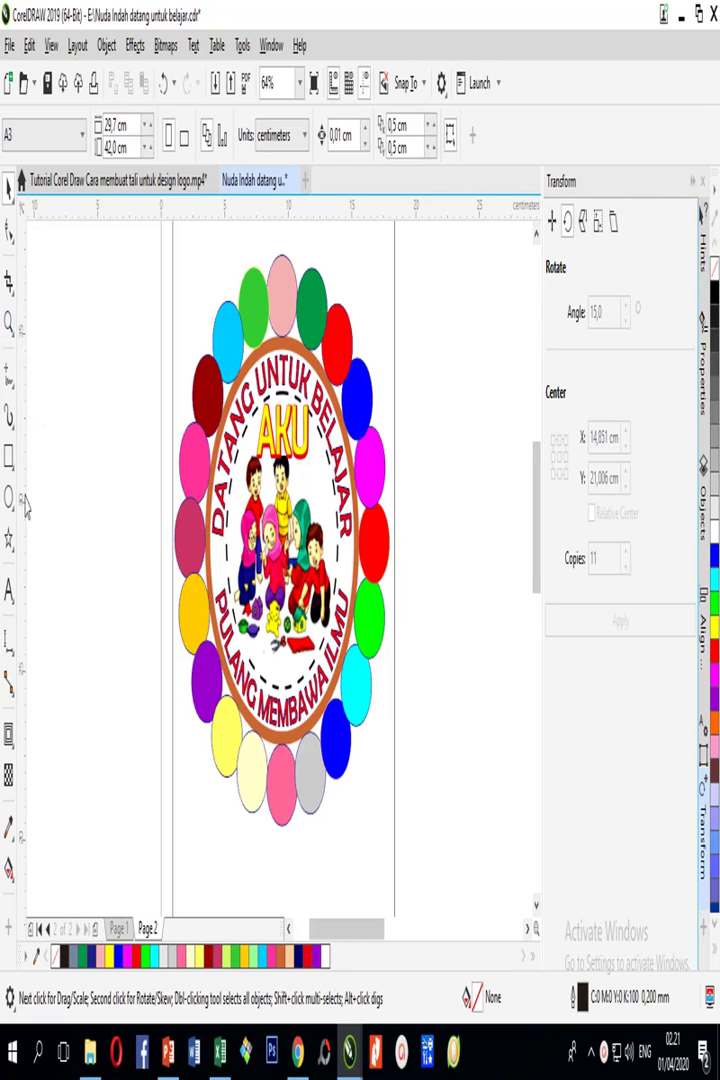
left_click_drag(281, 298, 440, 330)
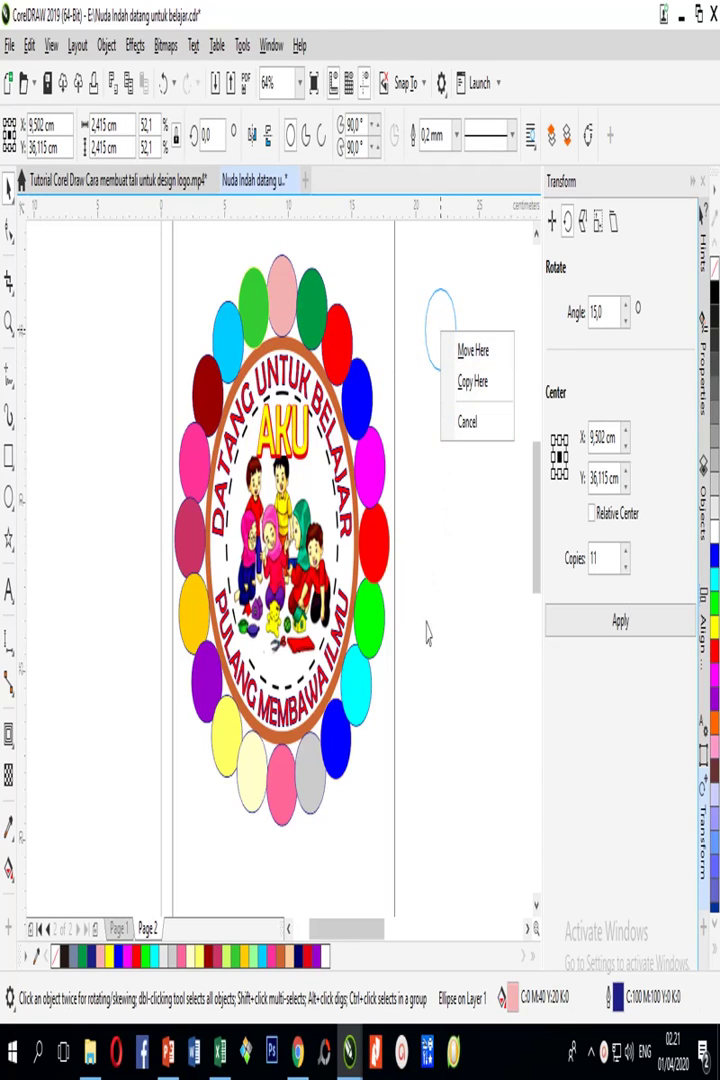
left_click(472, 385)
left_click_drag(354, 928, 392, 940)
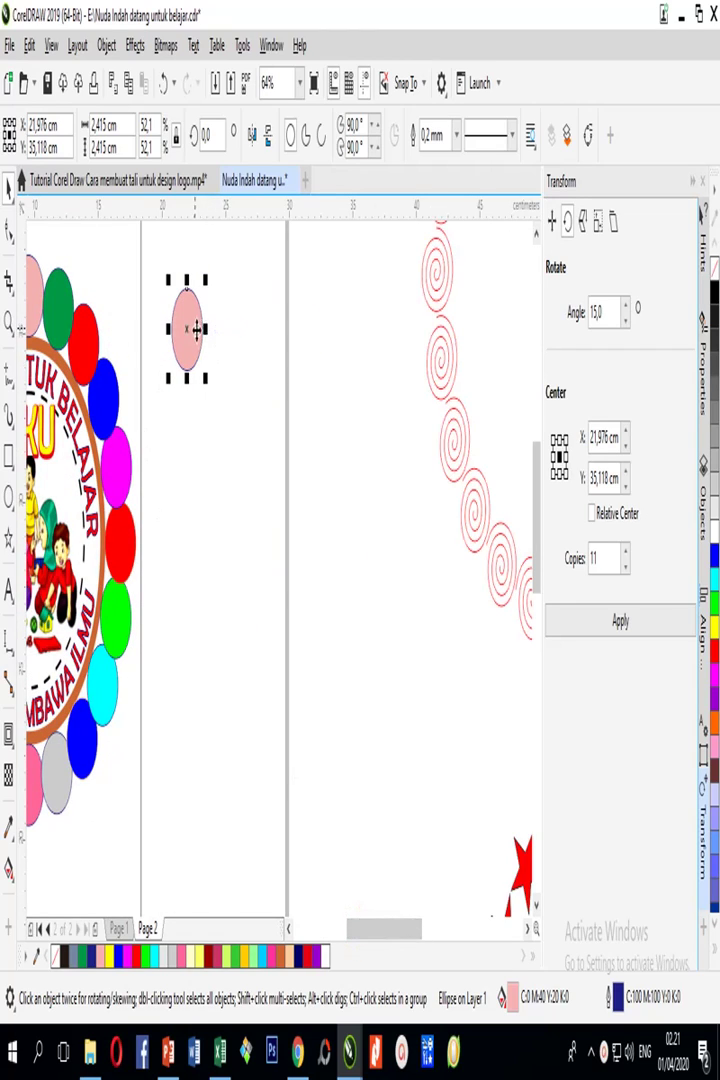
left_click_drag(193, 322, 304, 331)
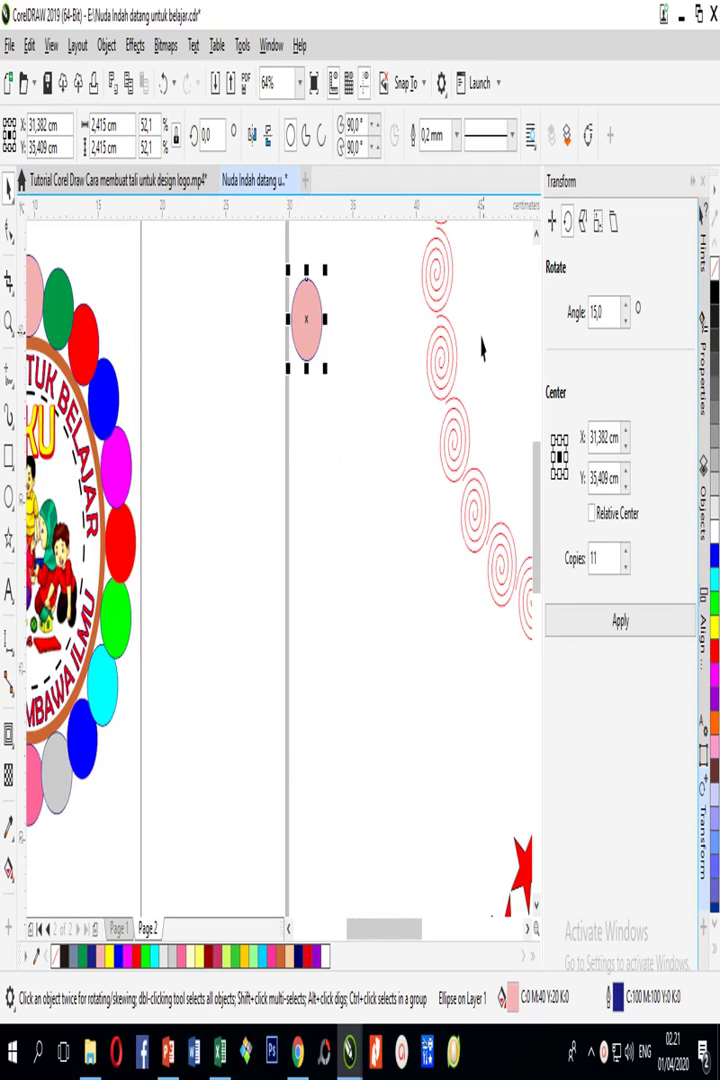
Step: Duplicate the copied ellipse once with a relative position offset of X 0 and Y -18 cm, and select both ellipses
left_click(551, 222)
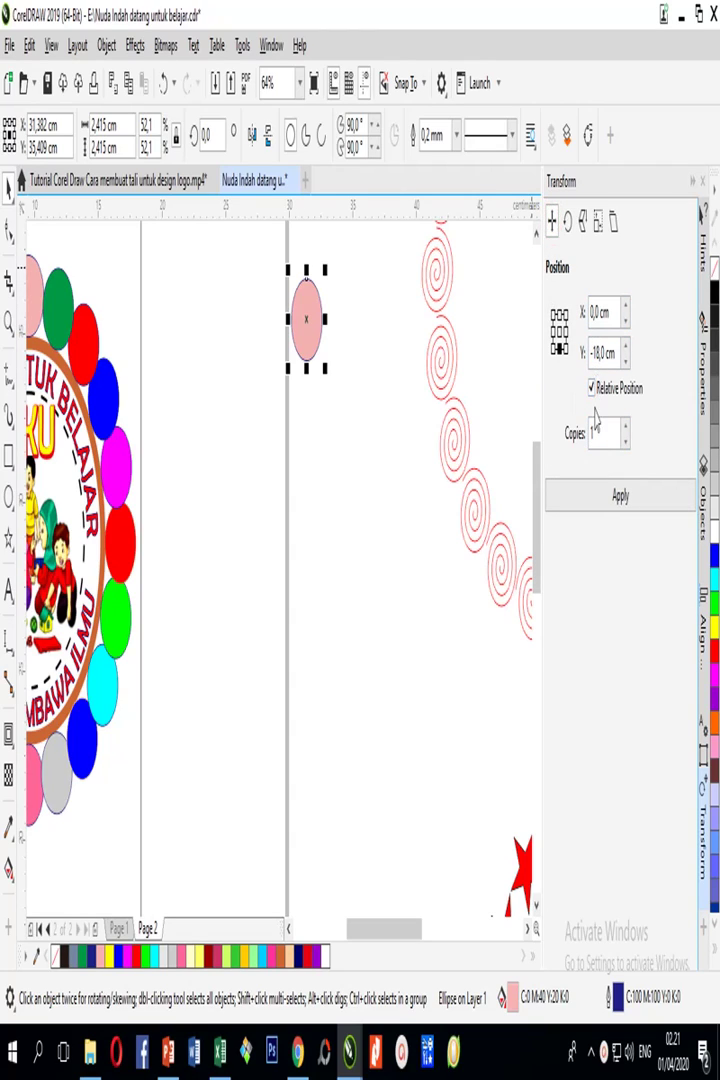
left_click(602, 352)
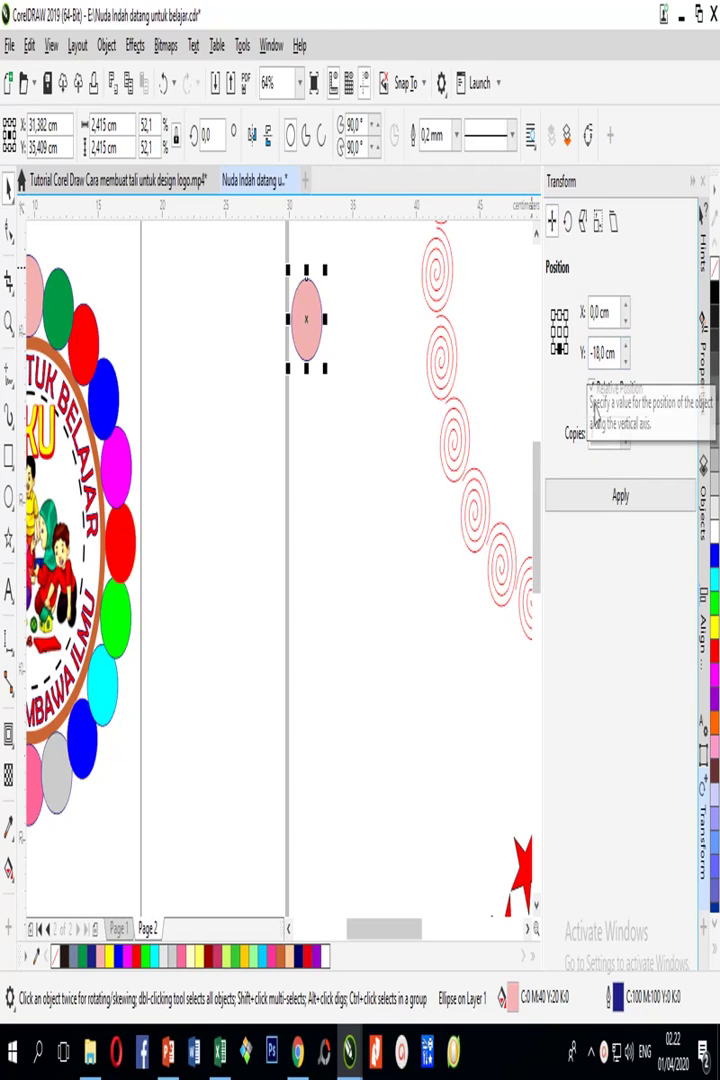
left_click(600, 430)
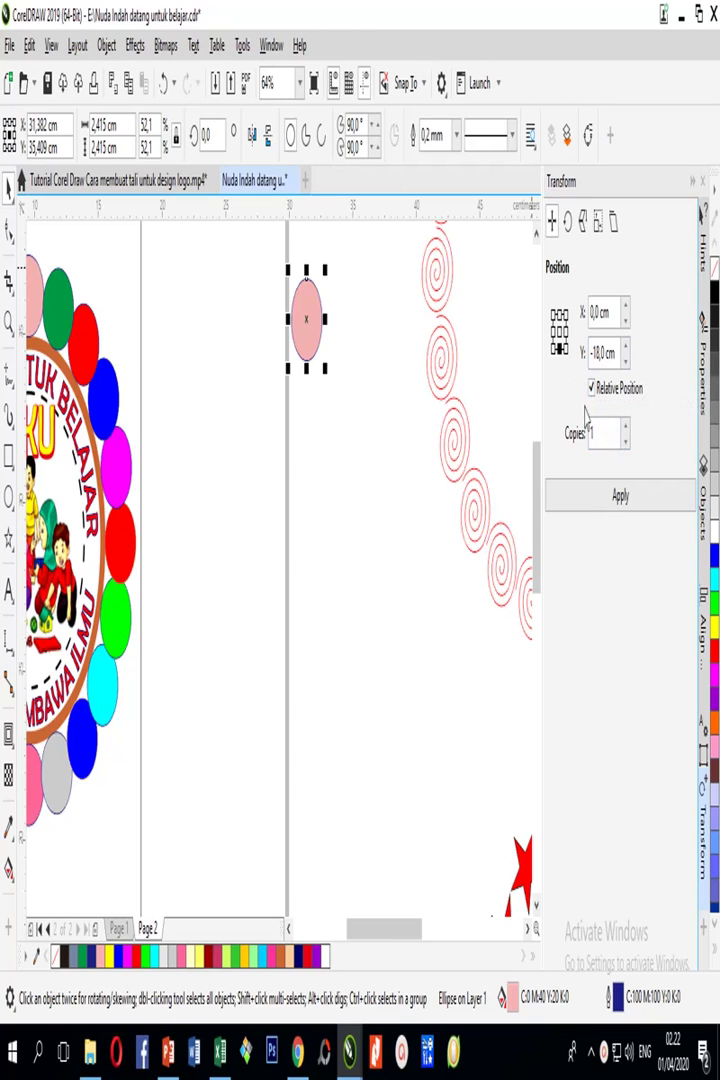
left_click(592, 505)
scroll(333, 495, "down", 2)
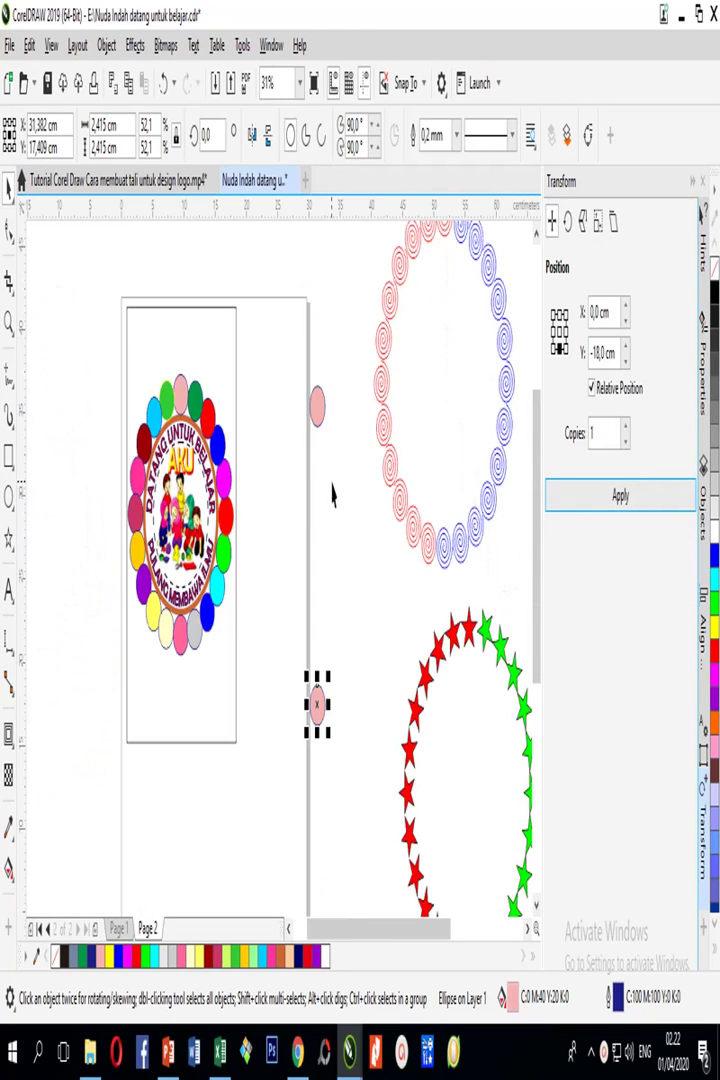
scroll(333, 492, "up", 2)
left_click_drag(338, 495, 339, 429)
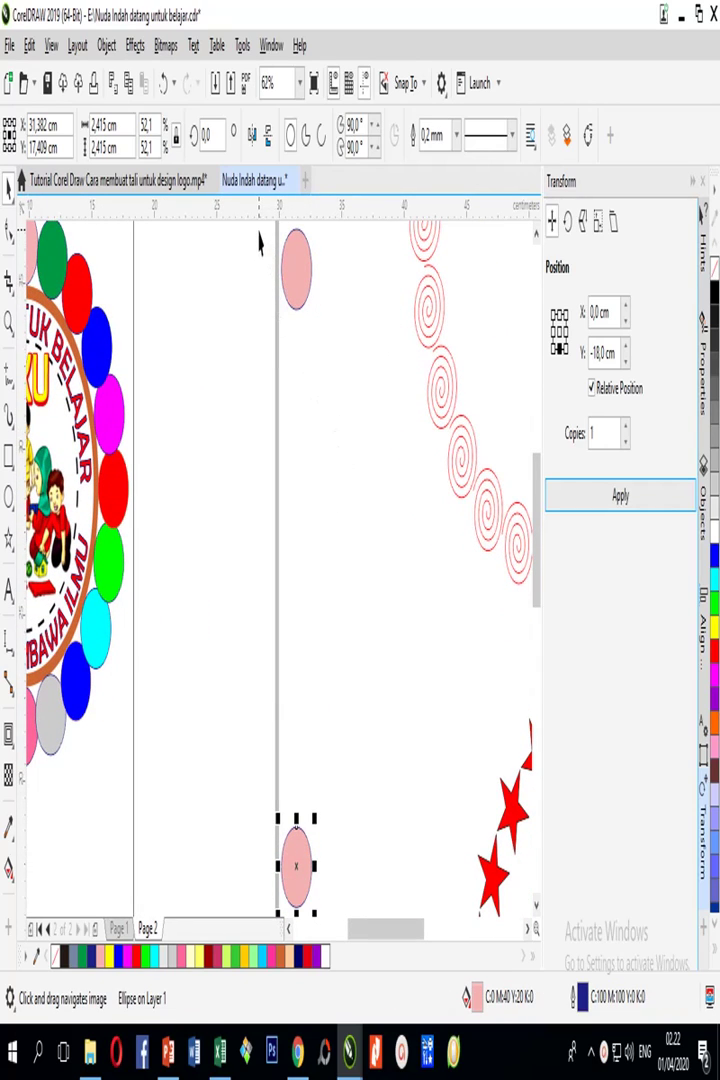
left_click_drag(259, 228, 345, 838)
left_click_drag(352, 618, 342, 776)
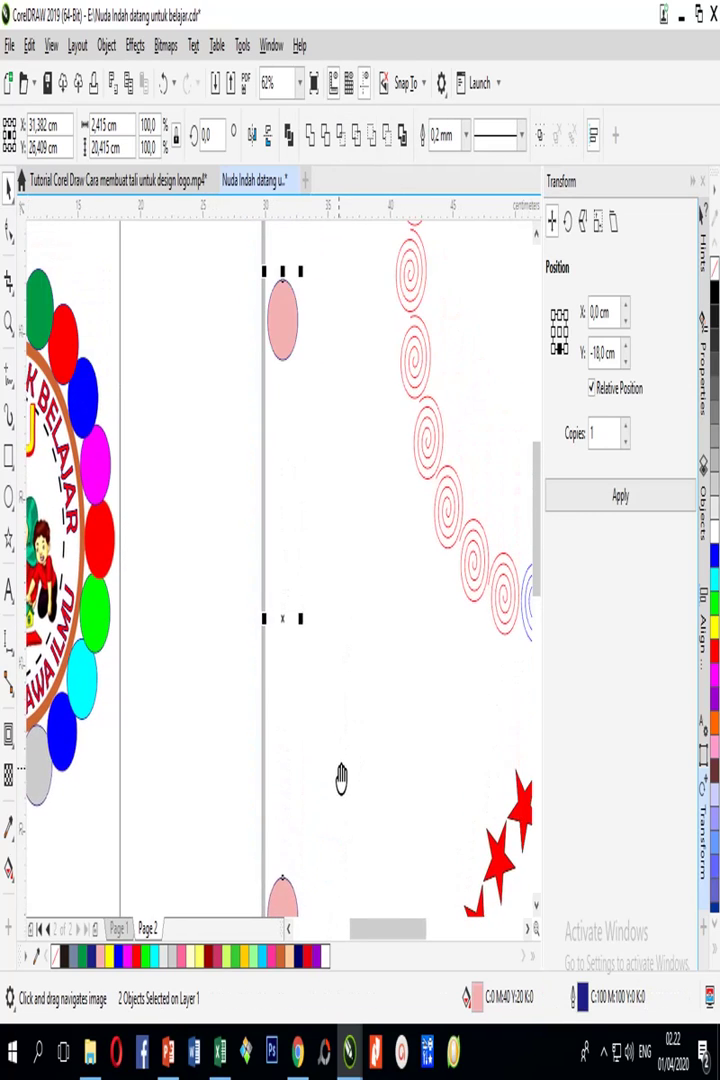
Step: Try to rotate the two selected ellipses by 15° with 11 copies around their bottom reference point, and undo the rotation
left_click(568, 223)
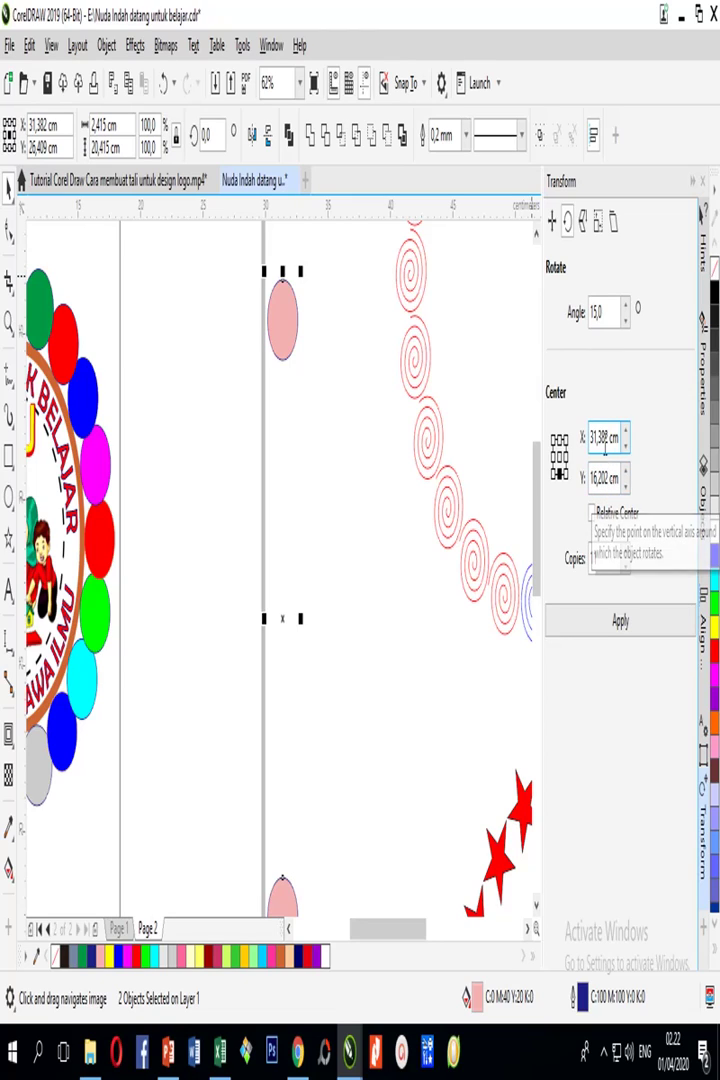
left_click(599, 310)
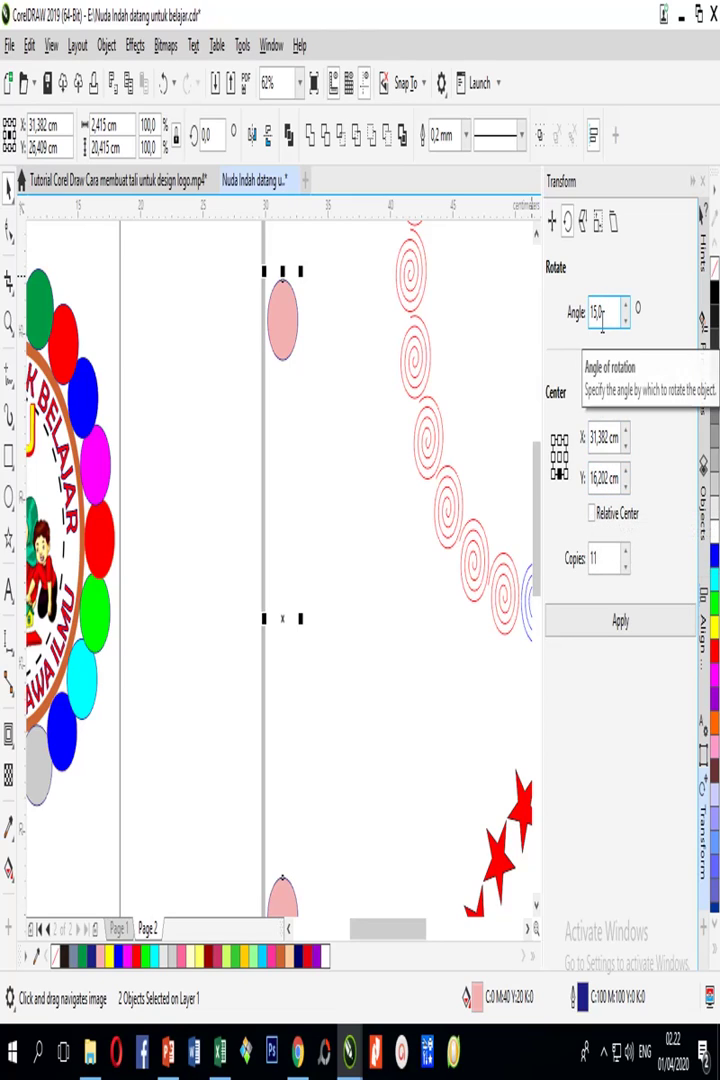
left_click(598, 559)
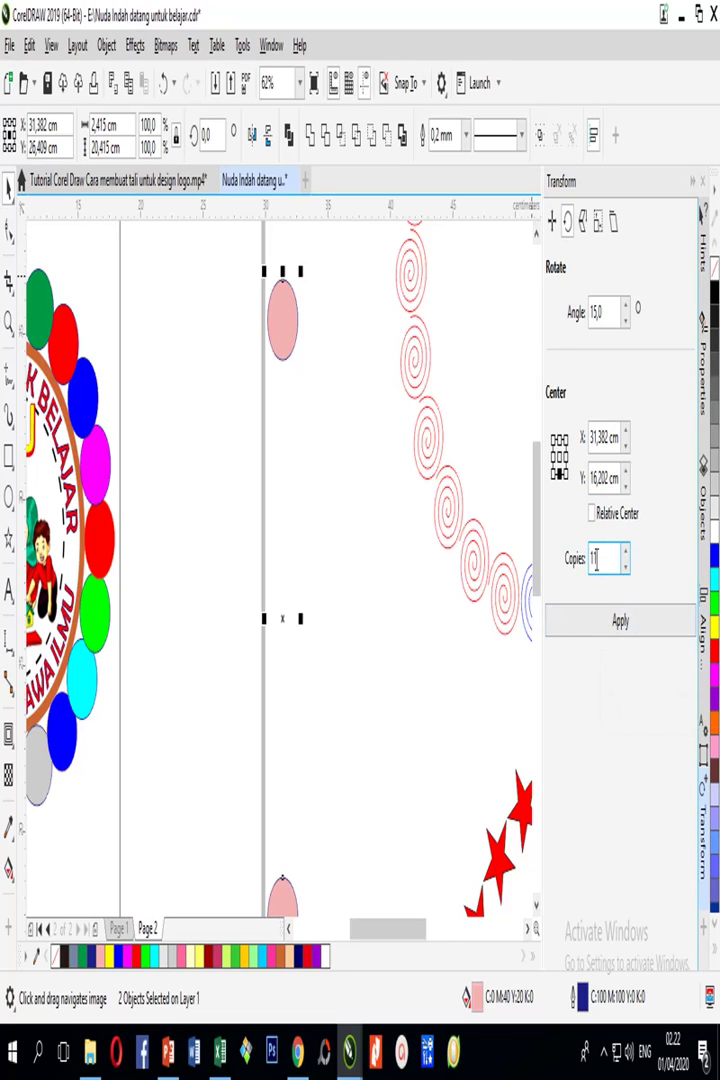
left_click(614, 626)
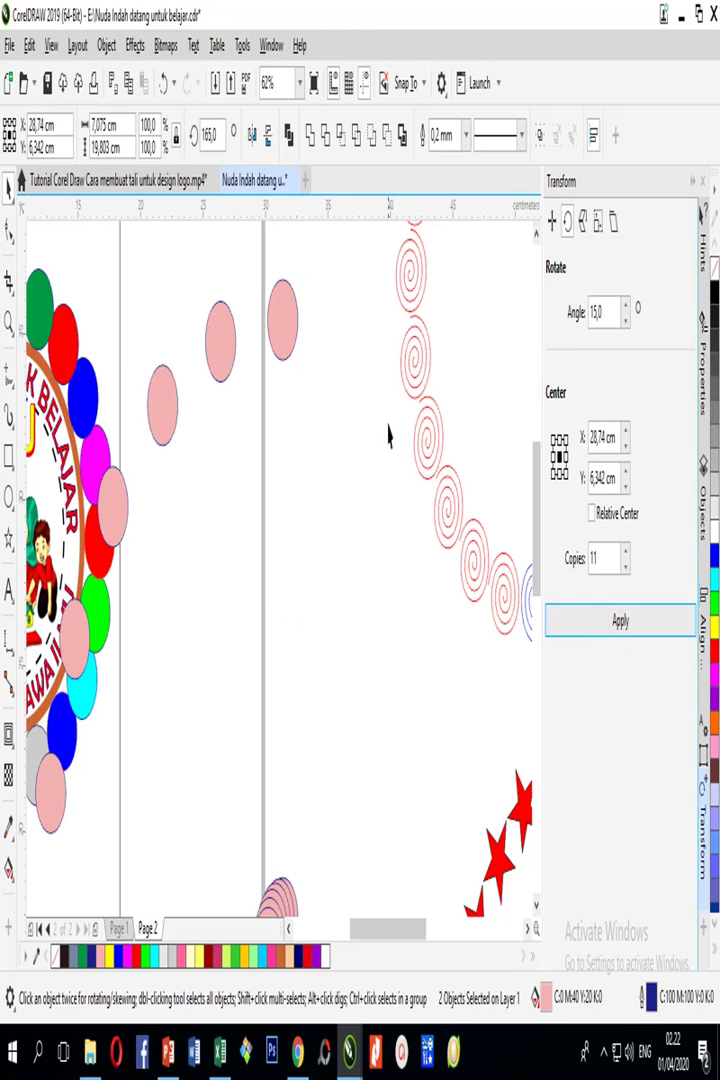
key("ctrl+z")
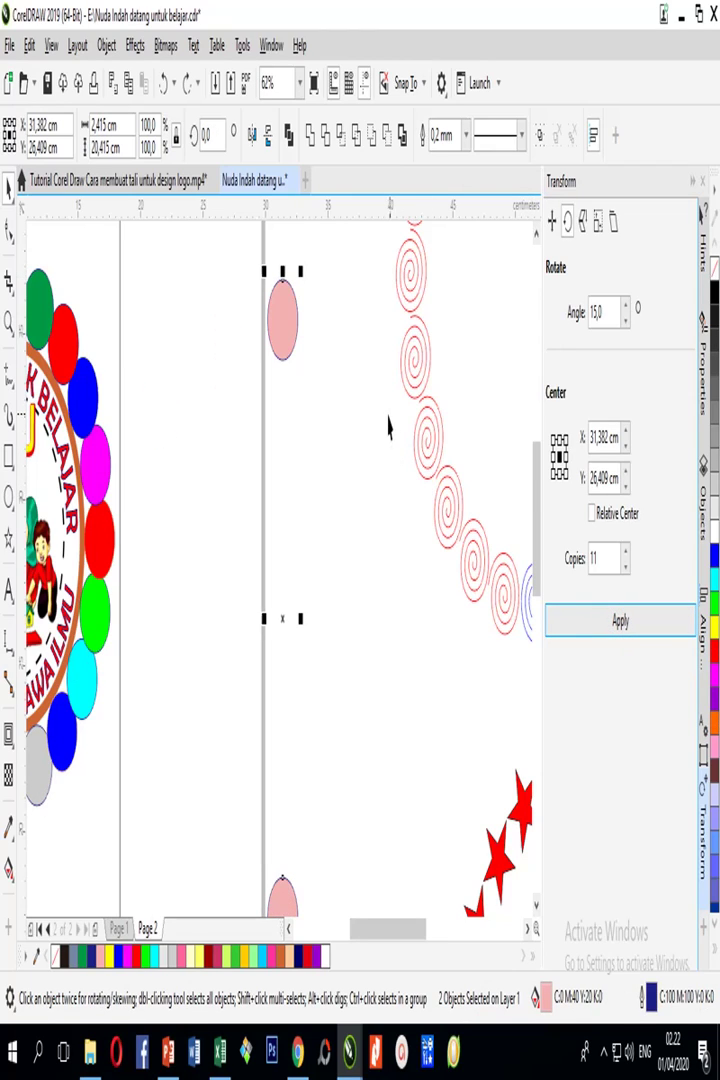
Step: Enter 18 cm as the rotation center's Y value and rotate the two ellipses by 15° with 11 copies into a closed ring
double_click(600, 478)
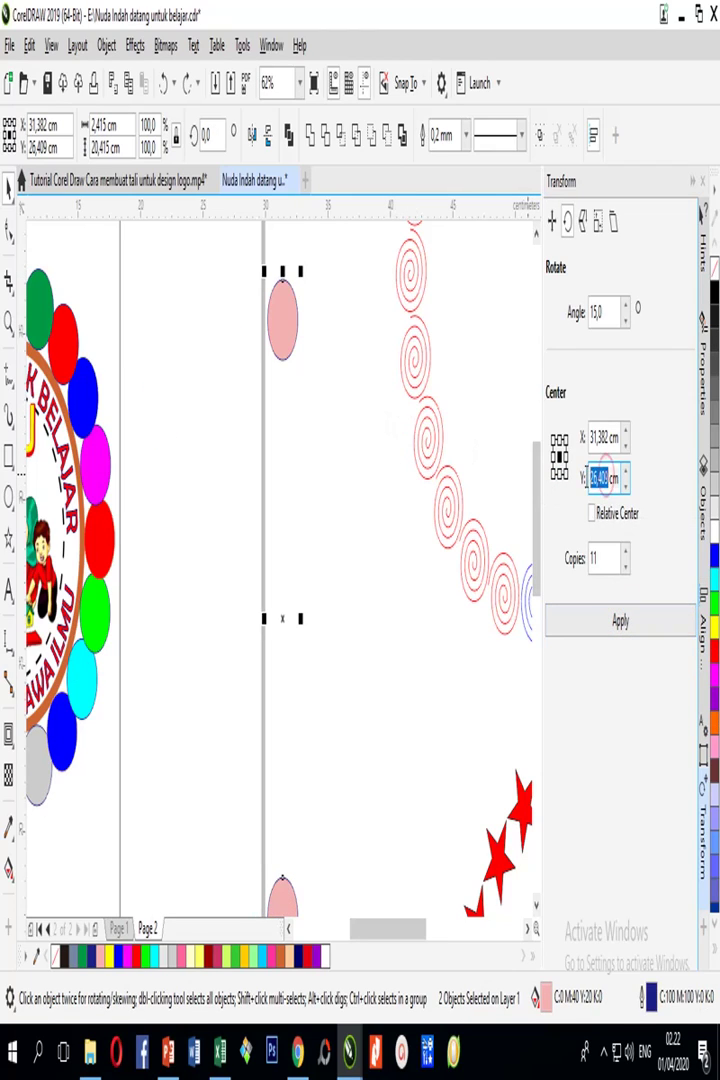
type("18")
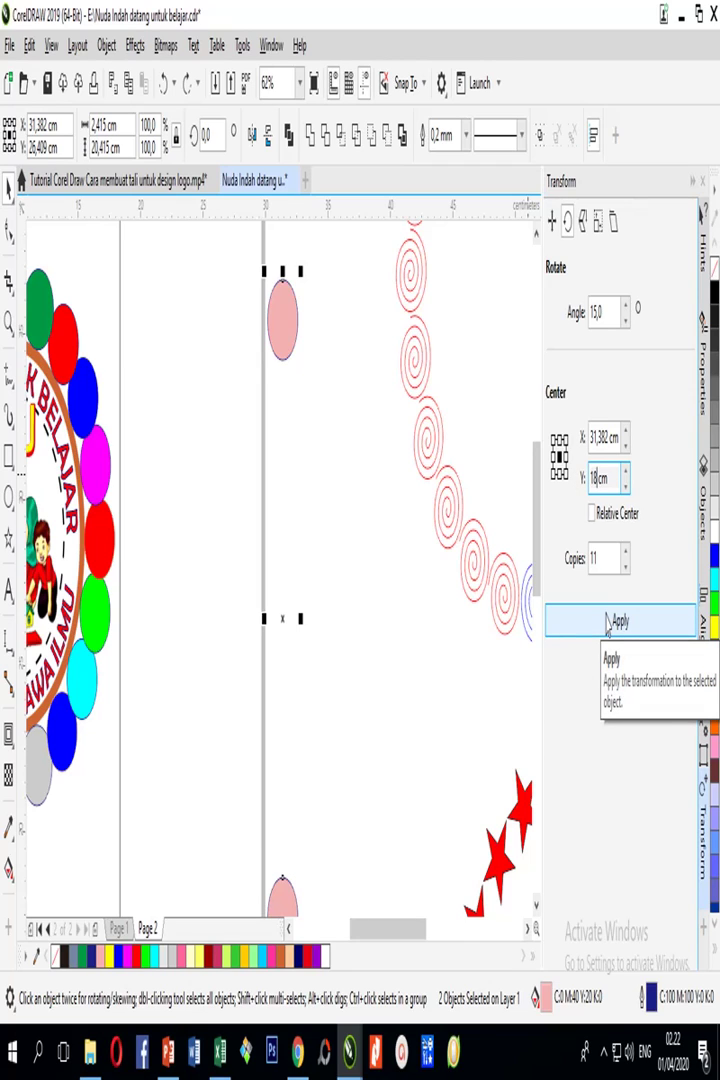
left_click(610, 621)
scroll(287, 409, "down", 1)
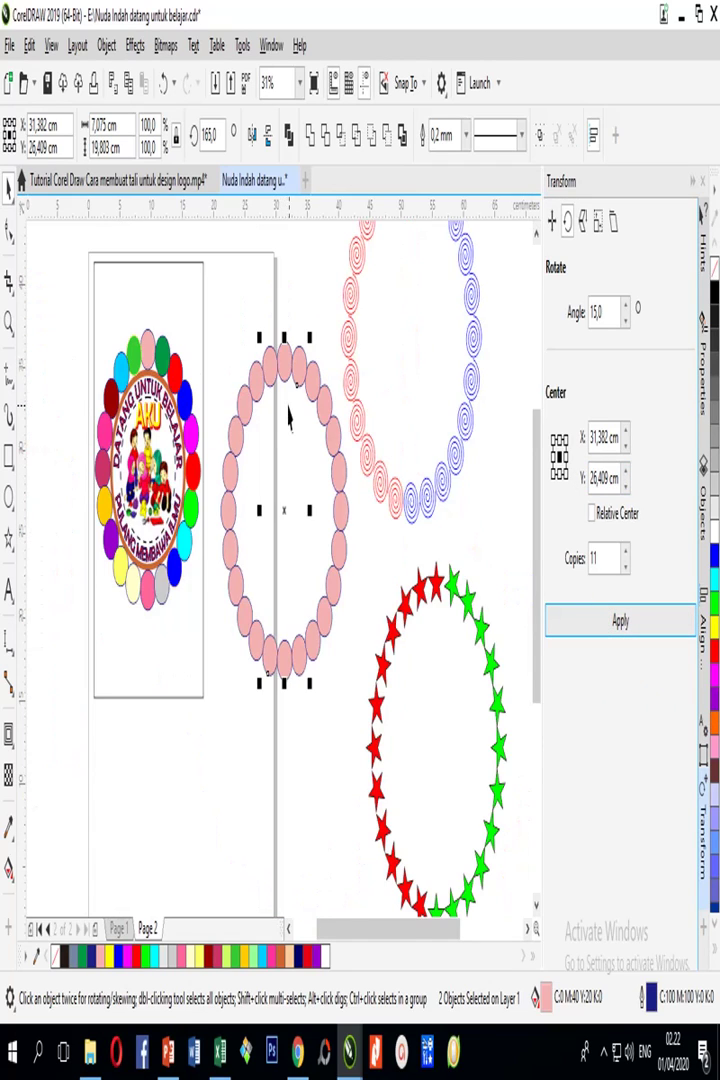
scroll(288, 410, "up", 1)
scroll(290, 420, "down", 1)
Step: Fill one ellipse in the new ring's upper-left arc with cyan and the one beside the lowest ellipse with blue
left_click(245, 405)
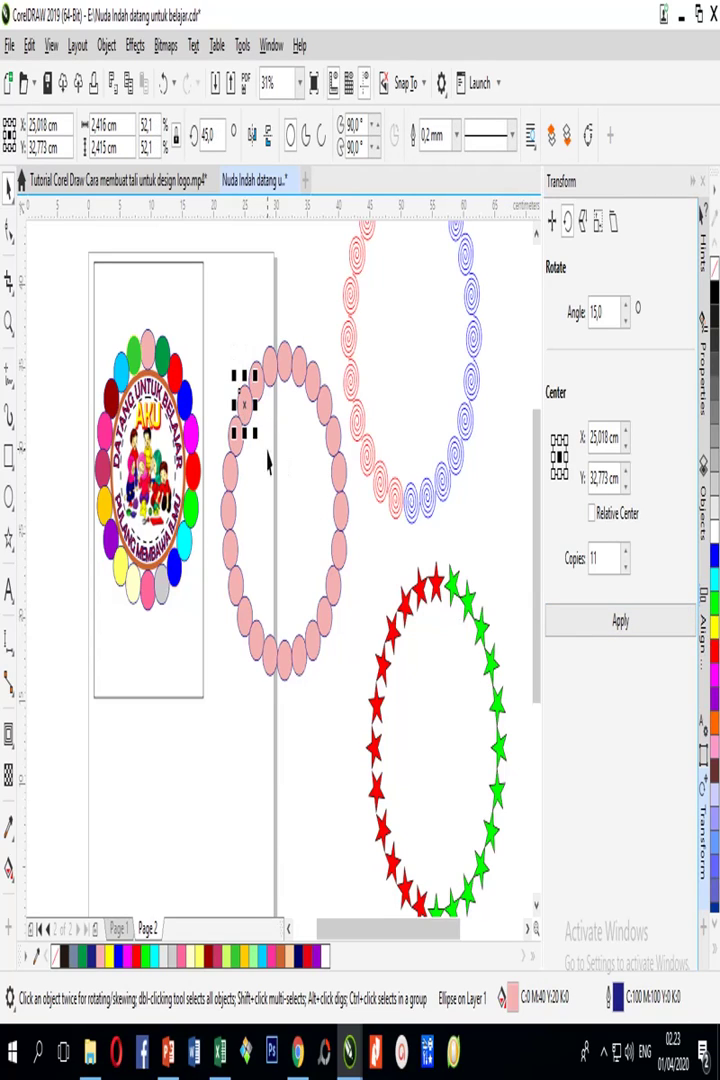
left_click(713, 572)
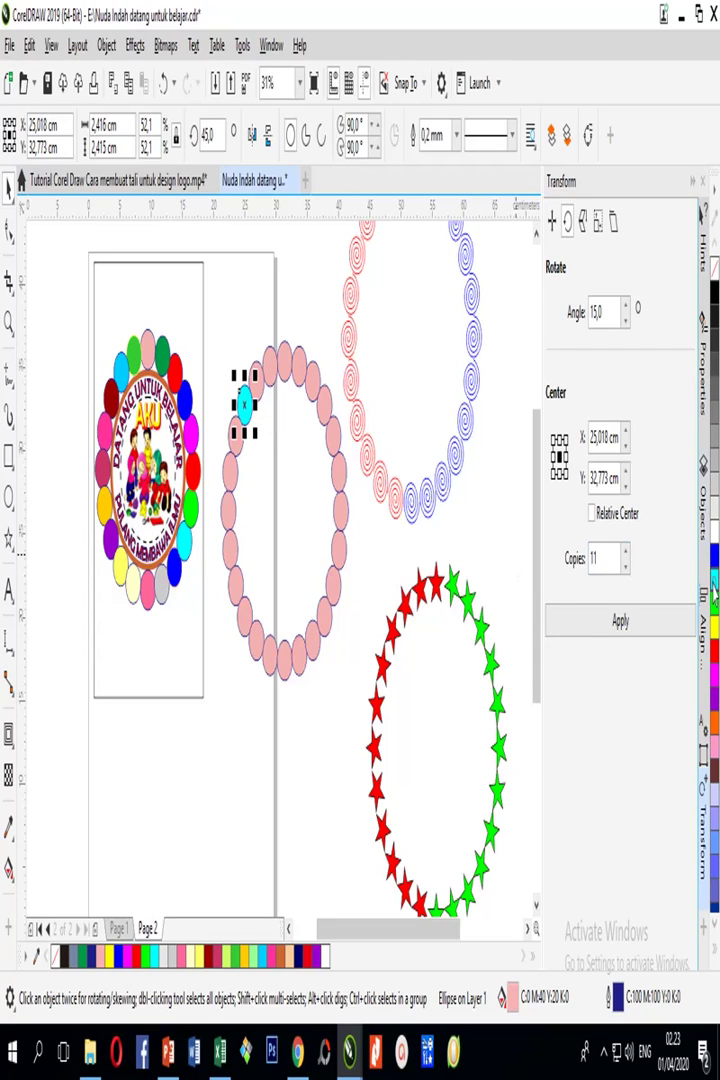
left_click(298, 652)
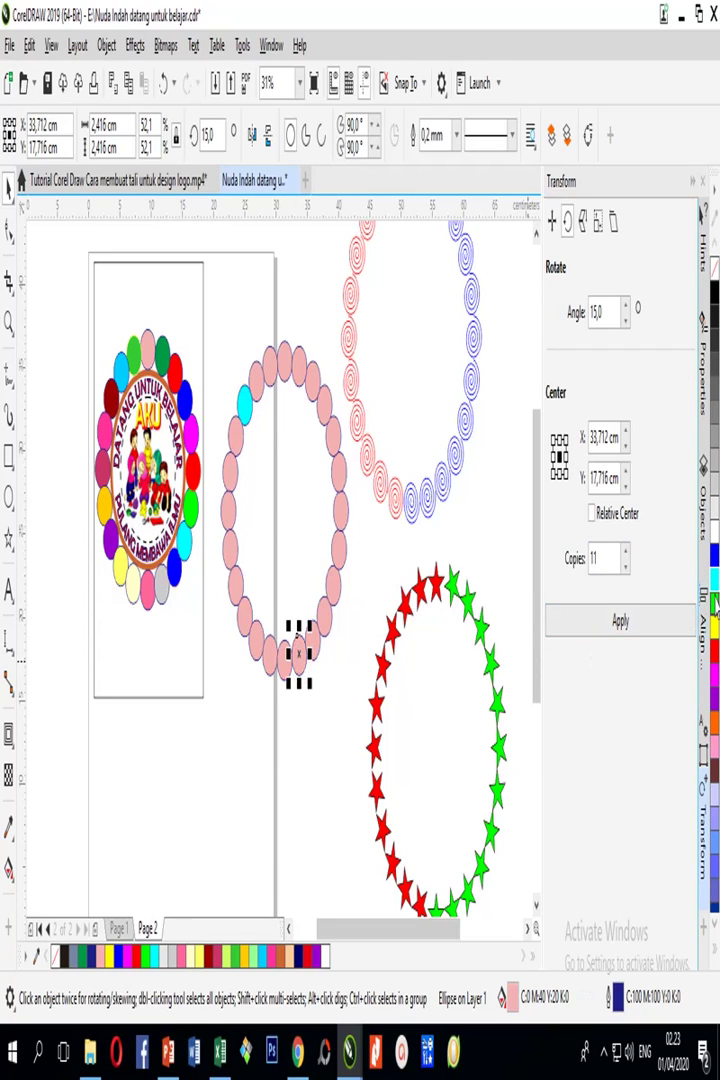
left_click(713, 560)
left_click(354, 555)
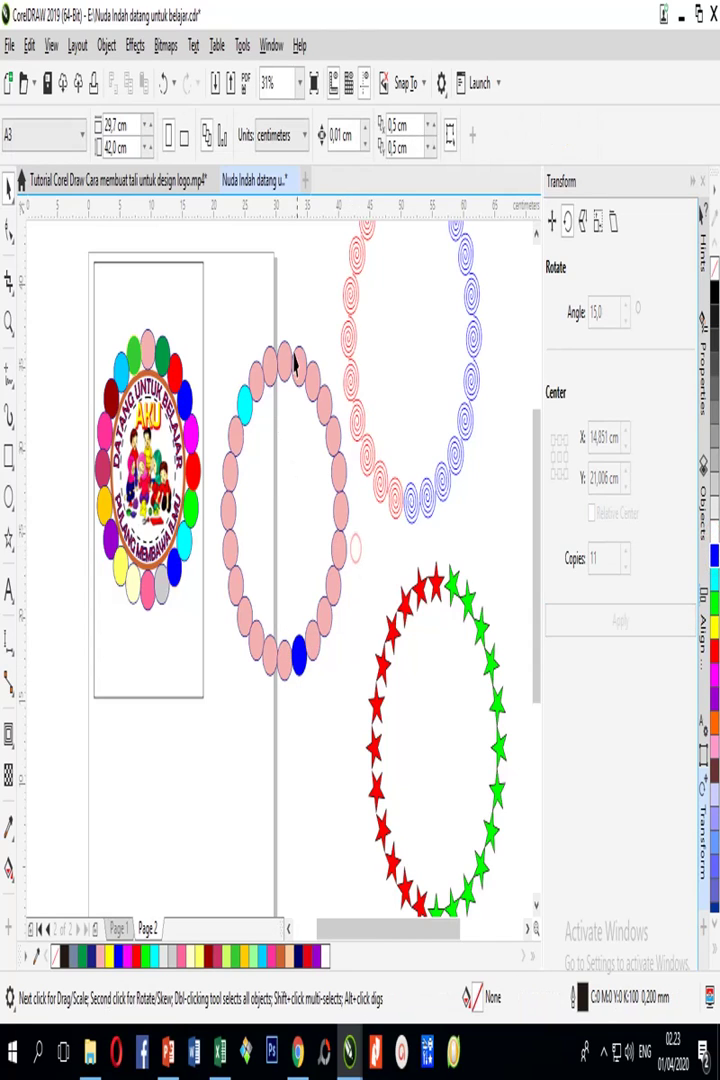
Step: Apply a fountain fill to all the ellipses of the new ring at once
left_click_drag(206, 318, 352, 705)
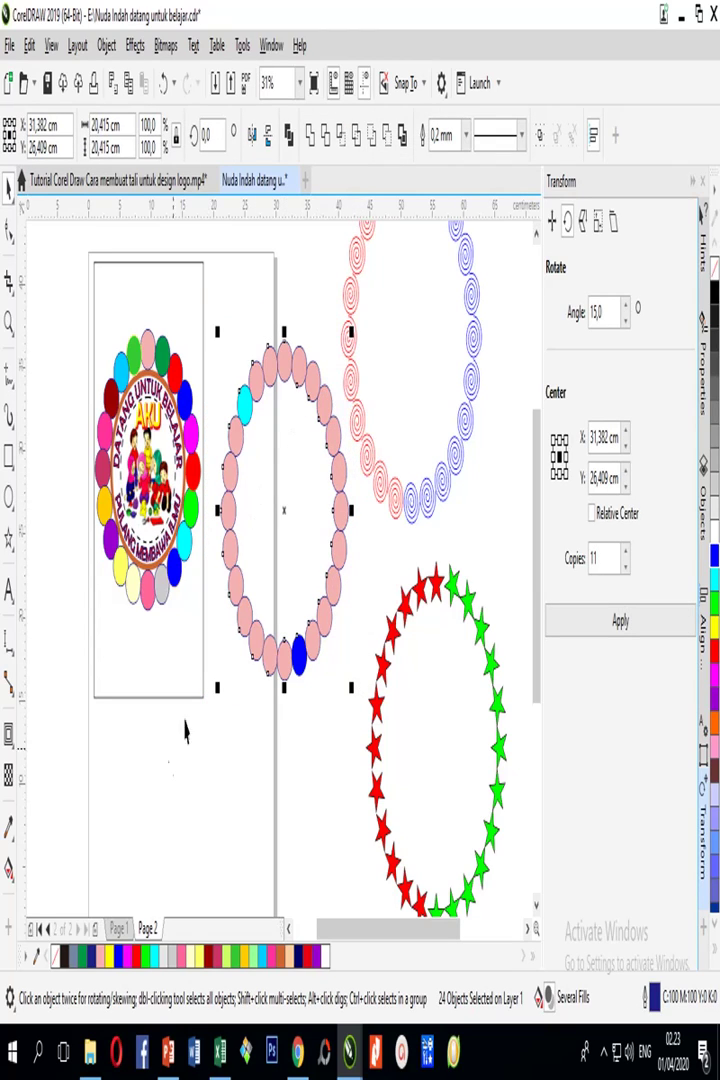
left_click(10, 870)
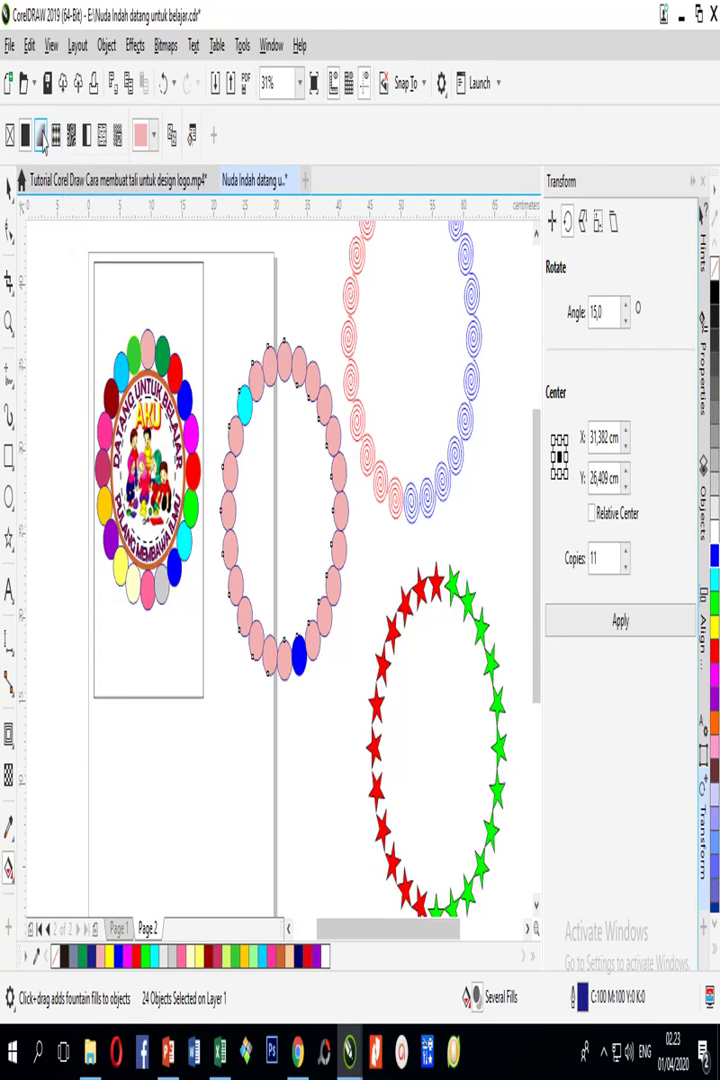
left_click(41, 137)
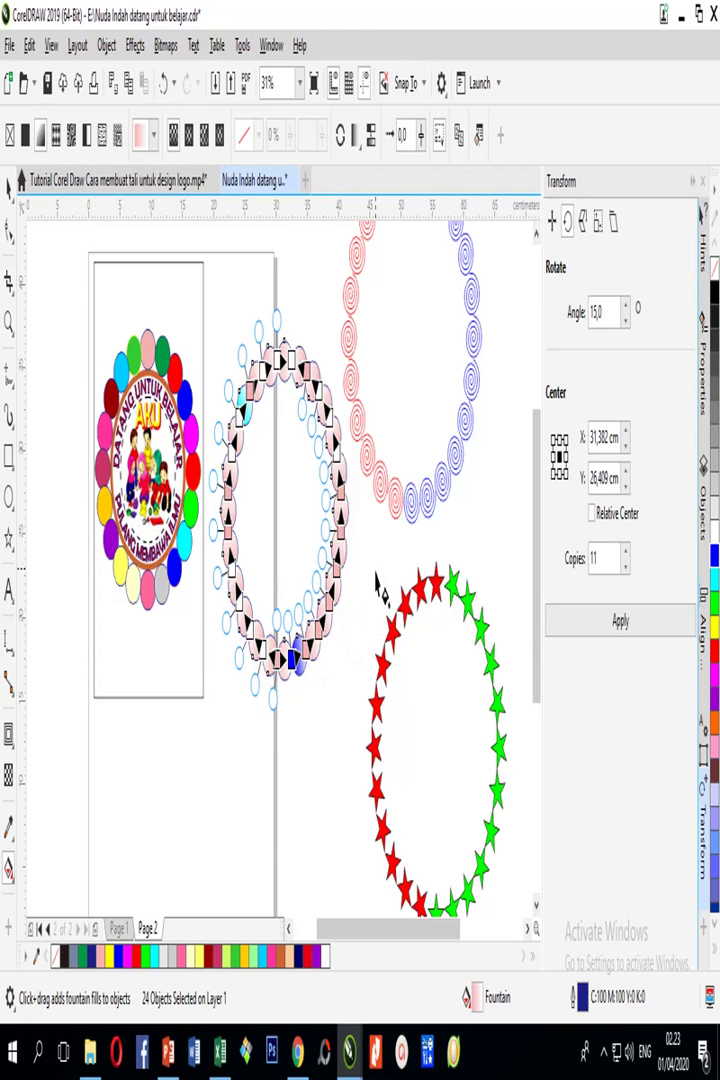
left_click(10, 190)
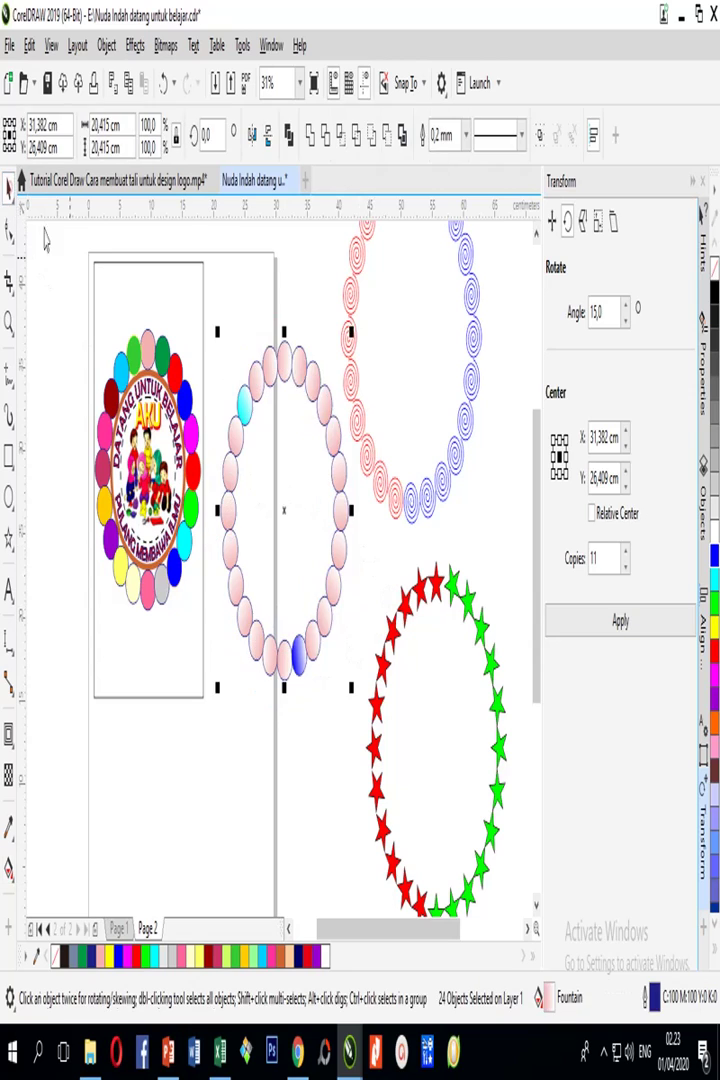
scroll(283, 412, "up", 1)
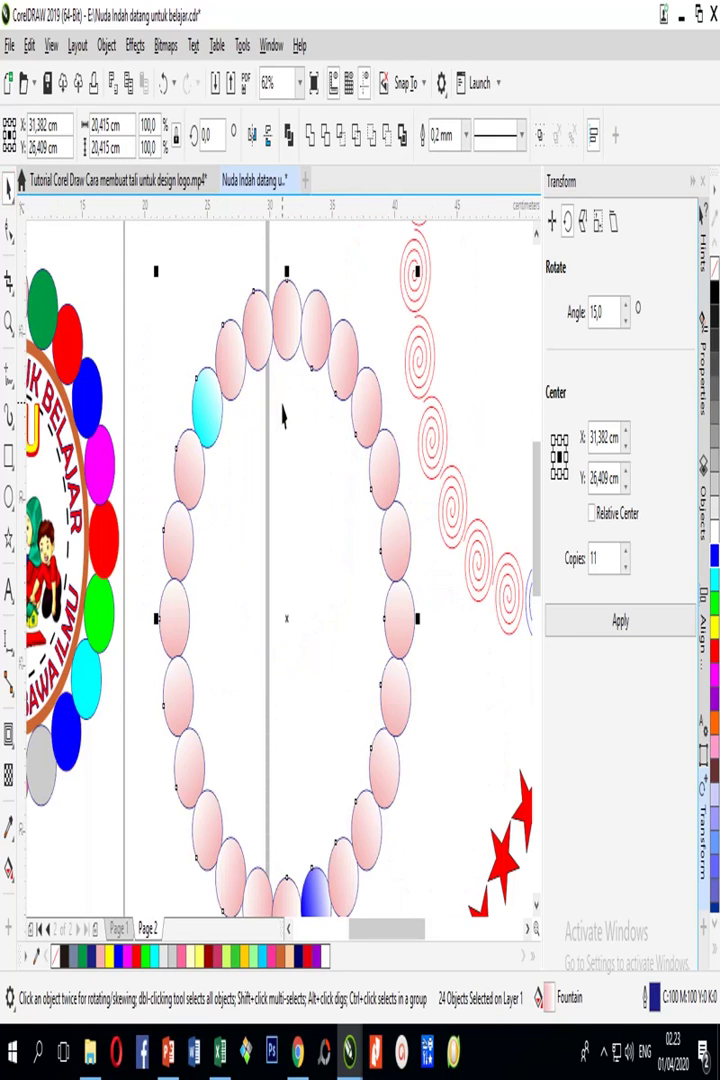
scroll(283, 412, "down", 1)
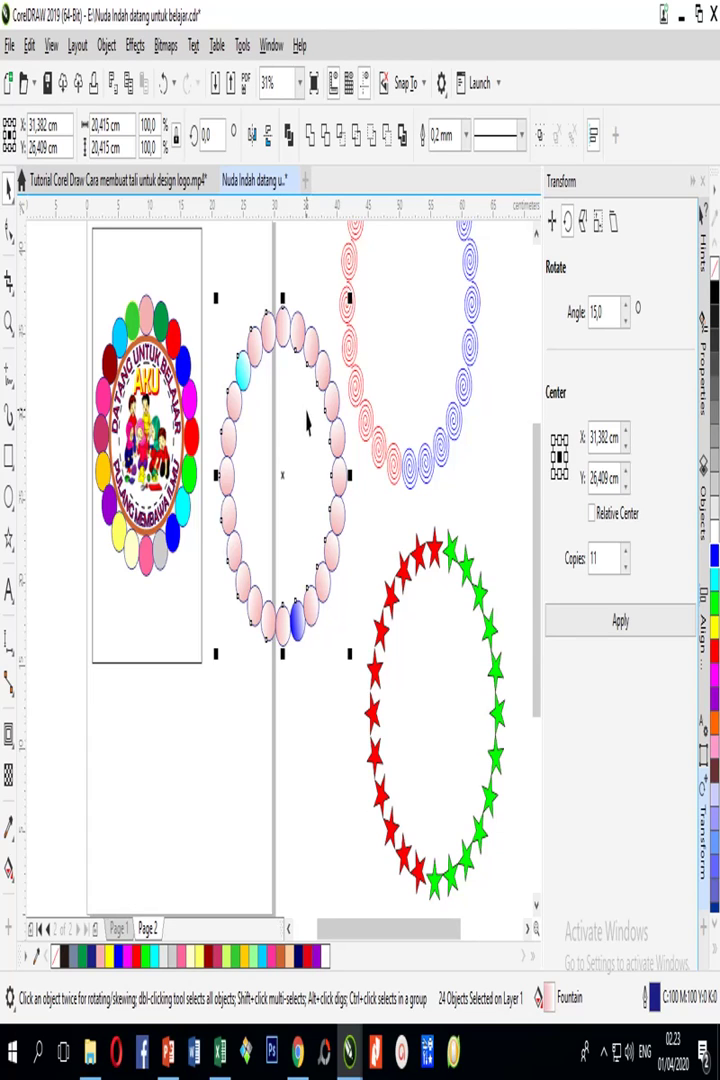
Step: Examine the finished logo up close, including its coloured ellipse ring, dashed inner circle and curved text
left_click_drag(310, 425, 390, 513)
scroll(209, 537, "down", 1)
scroll(220, 535, "up", 1)
left_click_drag(102, 546, 327, 624)
scroll(276, 518, "up", 1)
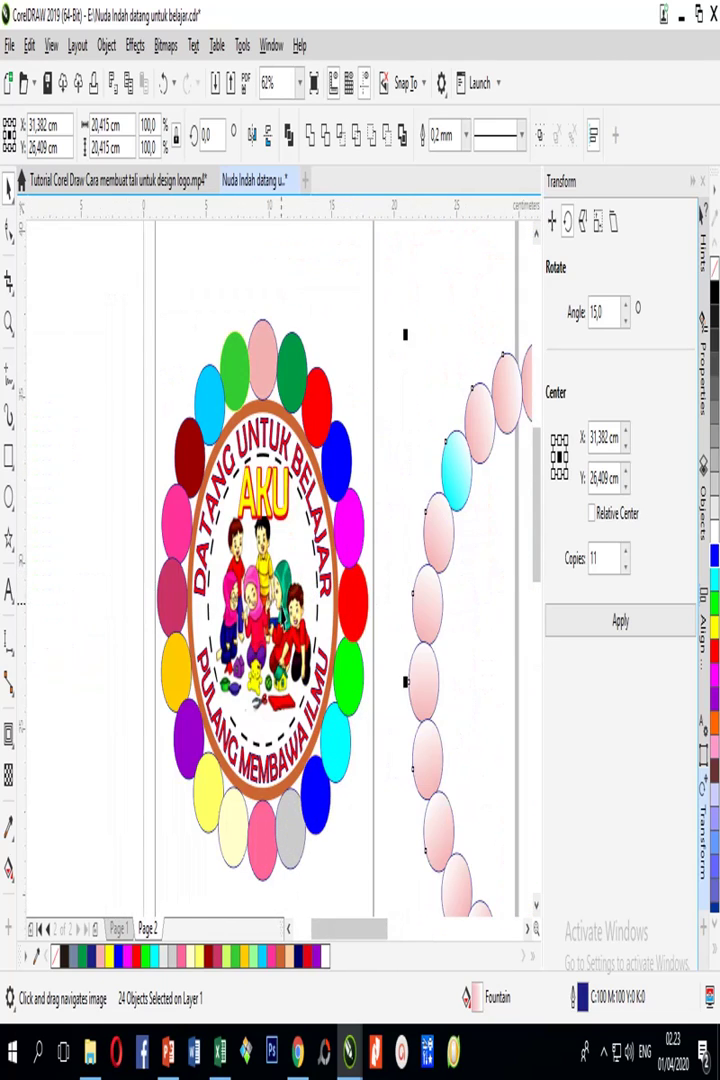
scroll(240, 525, "up", 1)
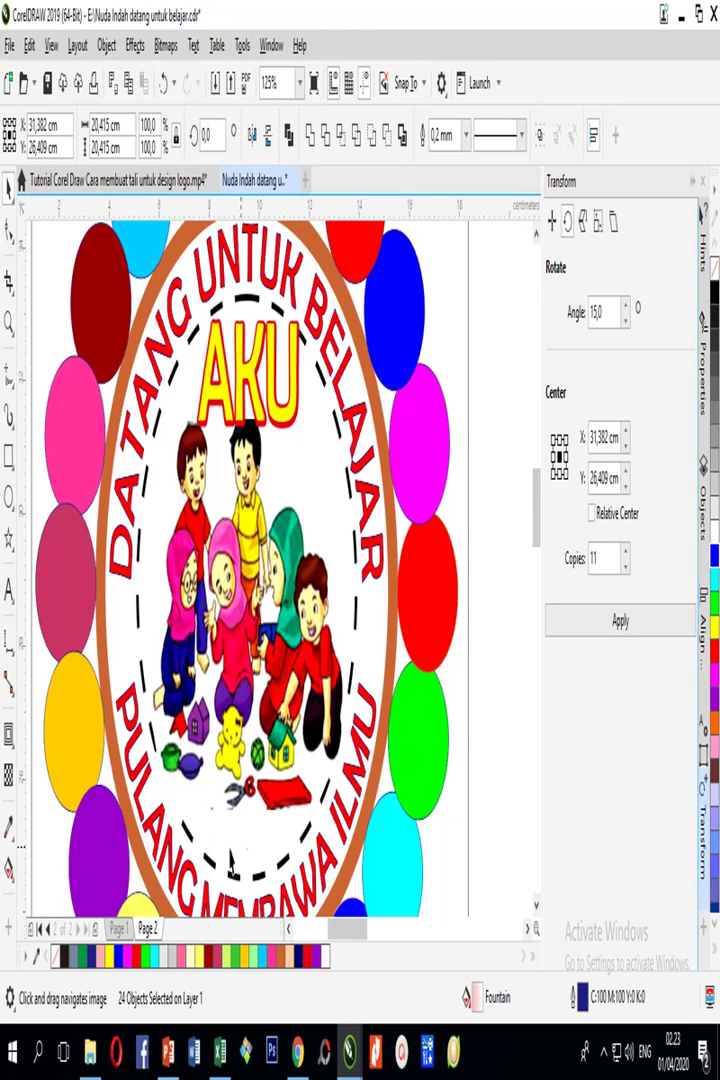
left_click_drag(238, 722, 230, 622)
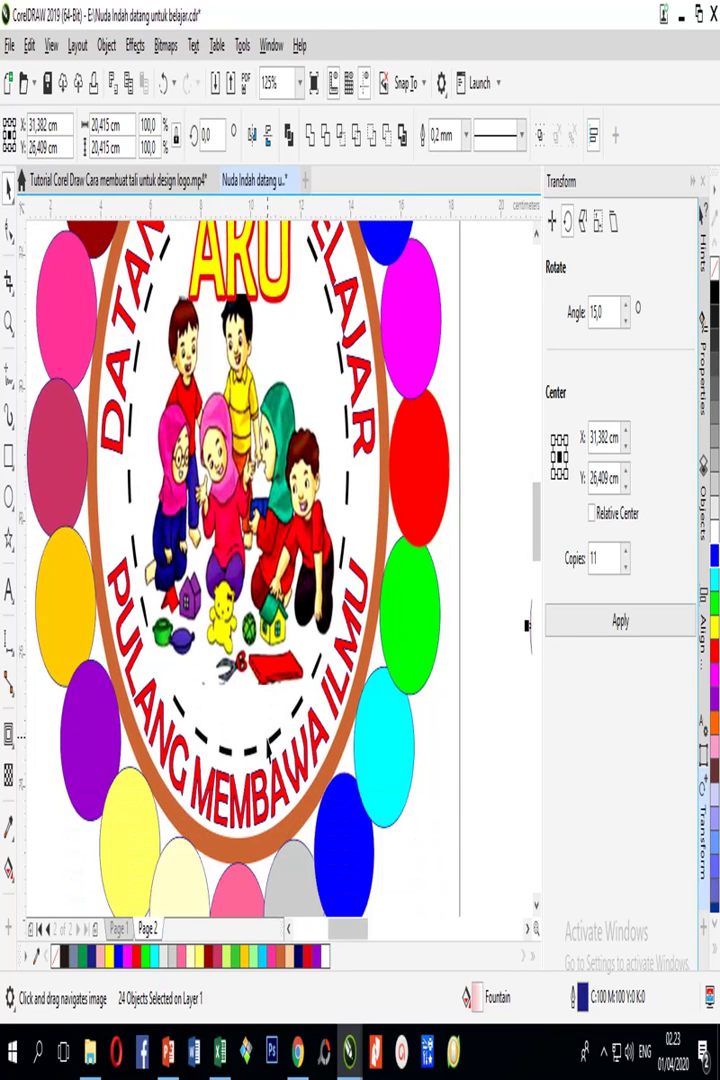